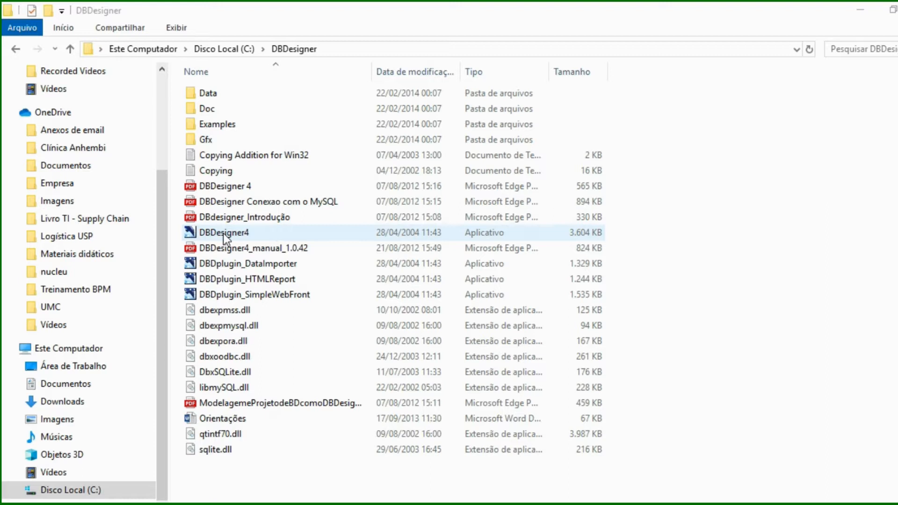
# Step: Start DBDesigner 4 from its program folder and create a new empty database model
pyautogui.doubleClick(223, 234)
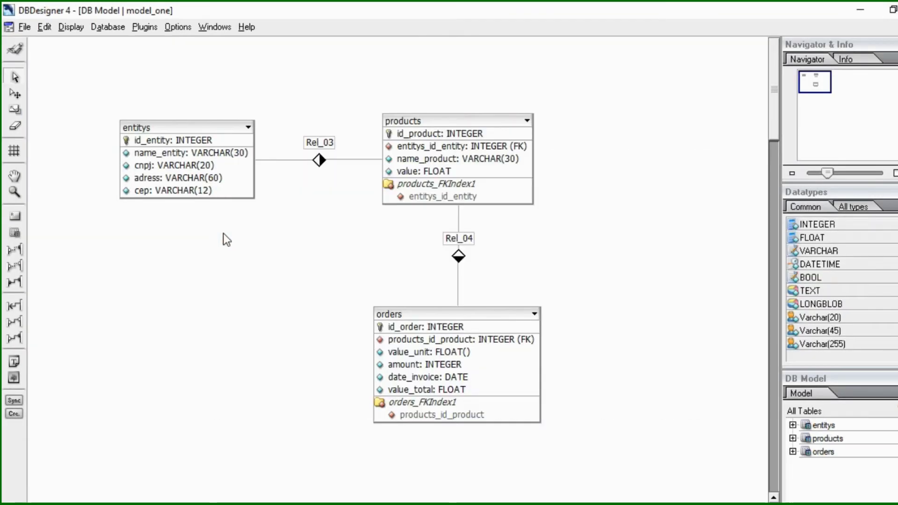
pyautogui.click(23, 27)
pyautogui.click(37, 42)
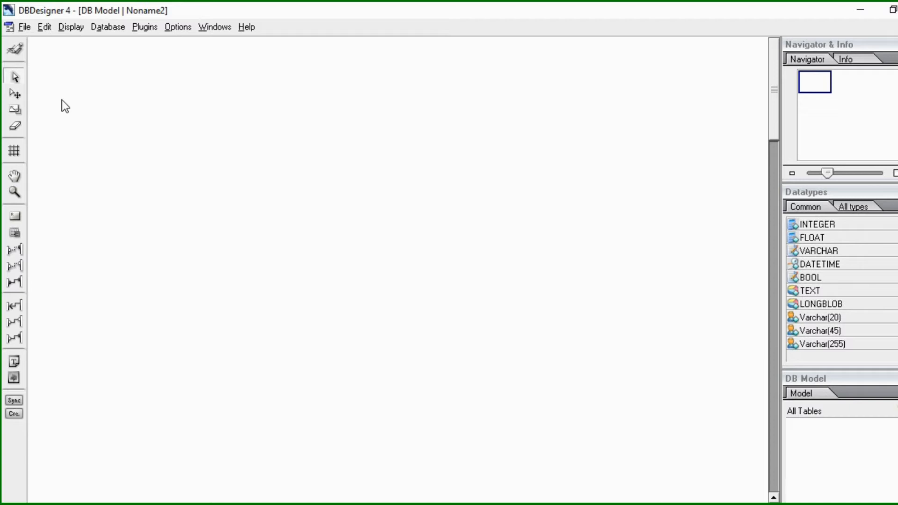
# Step: Add a new table to the empty model and position it near the canvas's upper-left corner
pyautogui.click(14, 235)
pyautogui.click(100, 93)
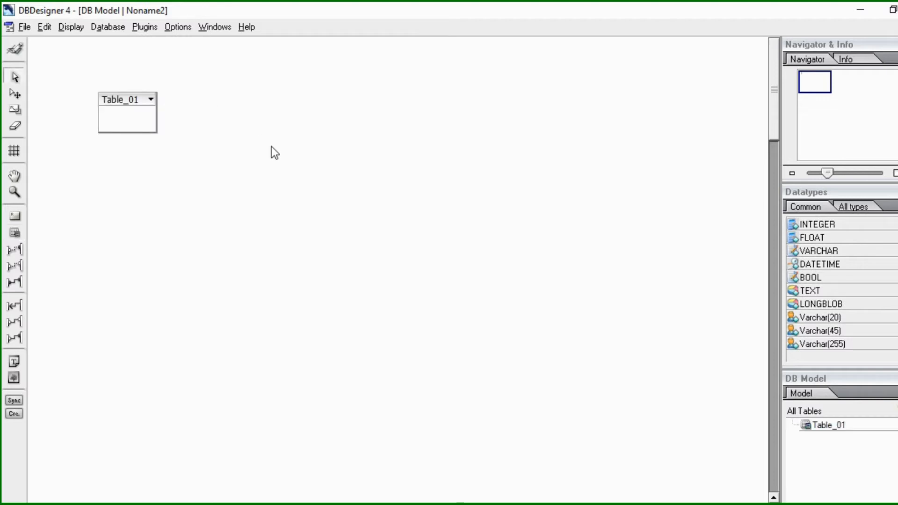
pyautogui.moveTo(118, 97)
pyautogui.mouseDown()
pyautogui.moveTo(289, 93)
pyautogui.moveTo(240, 161)
pyautogui.moveTo(173, 135)
pyautogui.moveTo(80, 81)
pyautogui.moveTo(80, 65)
pyautogui.moveTo(96, 65)
pyautogui.mouseUp()
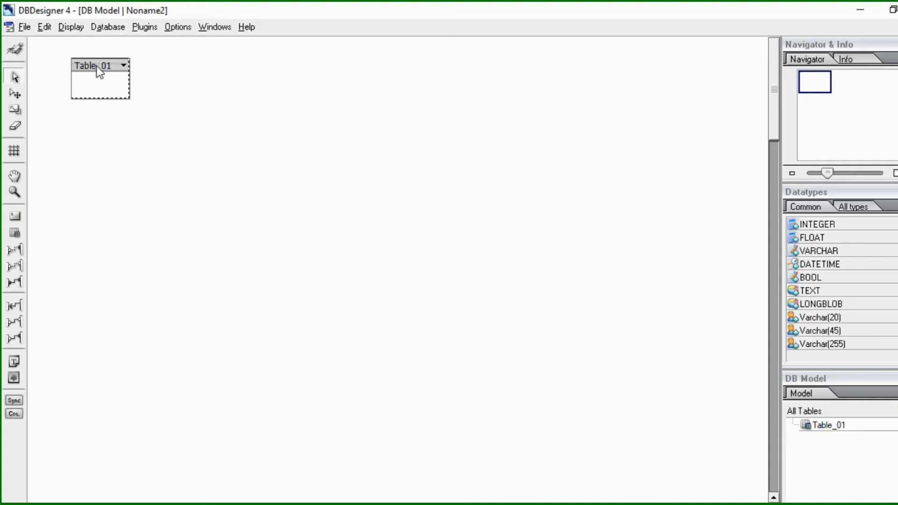
# Step: Name the new table Produto and add idProduto as its INTEGER primary key column
pyautogui.doubleClick(97, 66)
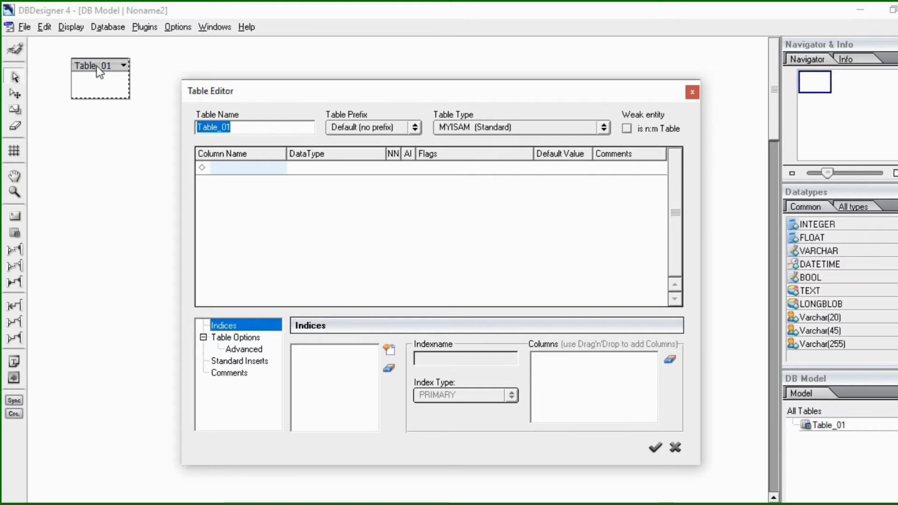
pyautogui.write('P')
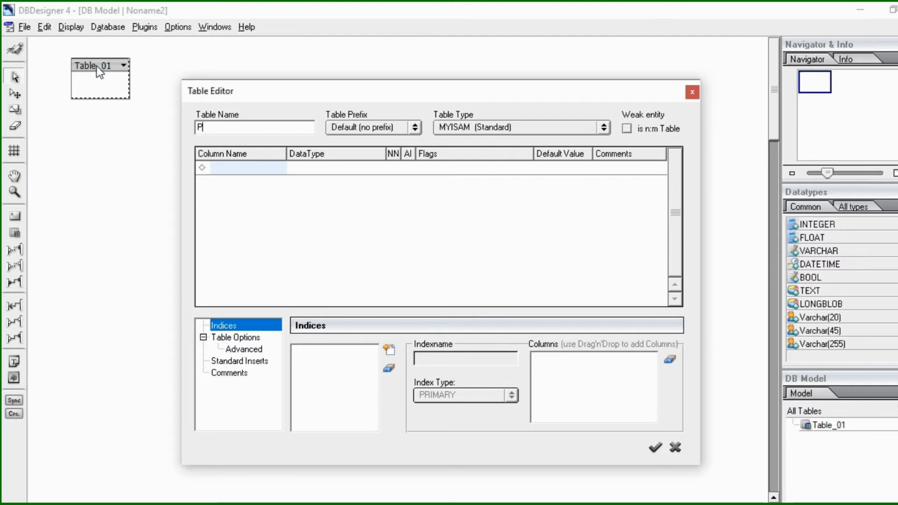
pyautogui.write('roduto')
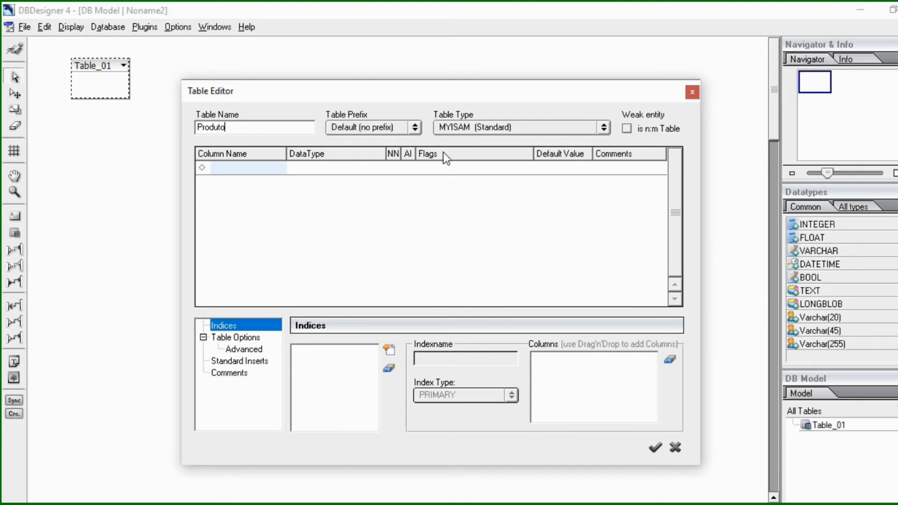
pyautogui.press('Tab')
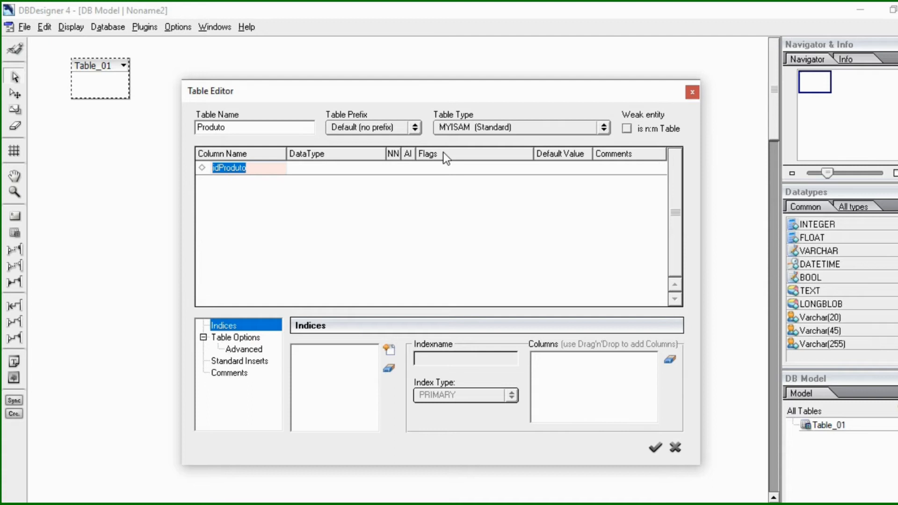
pyautogui.press('Return')
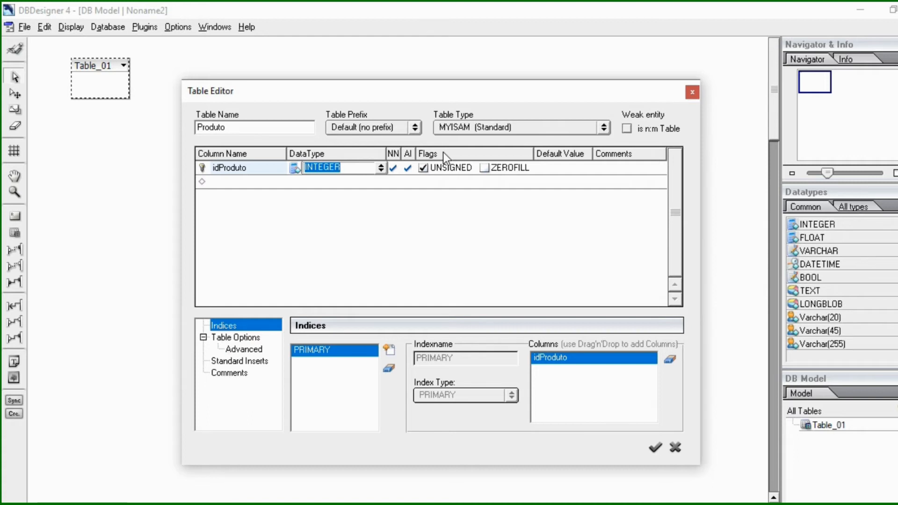
pyautogui.press('Return')
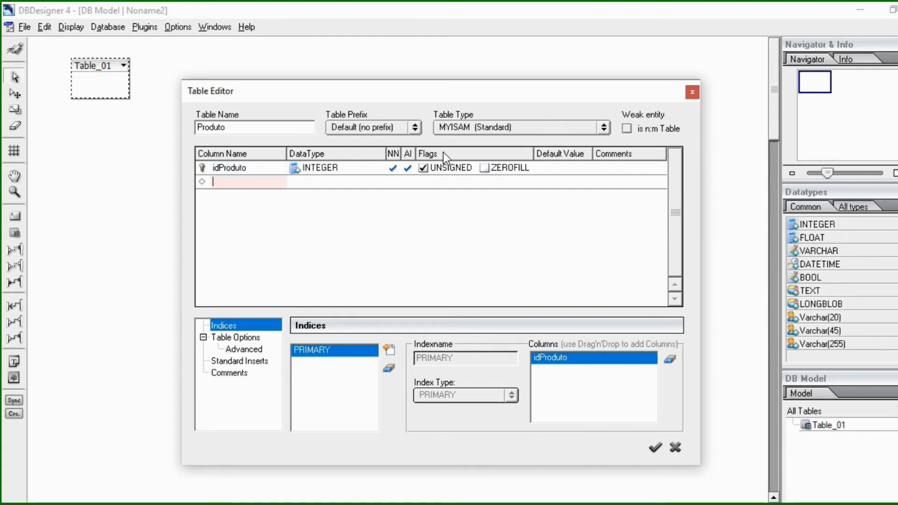
# Step: Add a nomeProduto column with data type VARCHAR(60) to the Produto table
pyautogui.write('n')
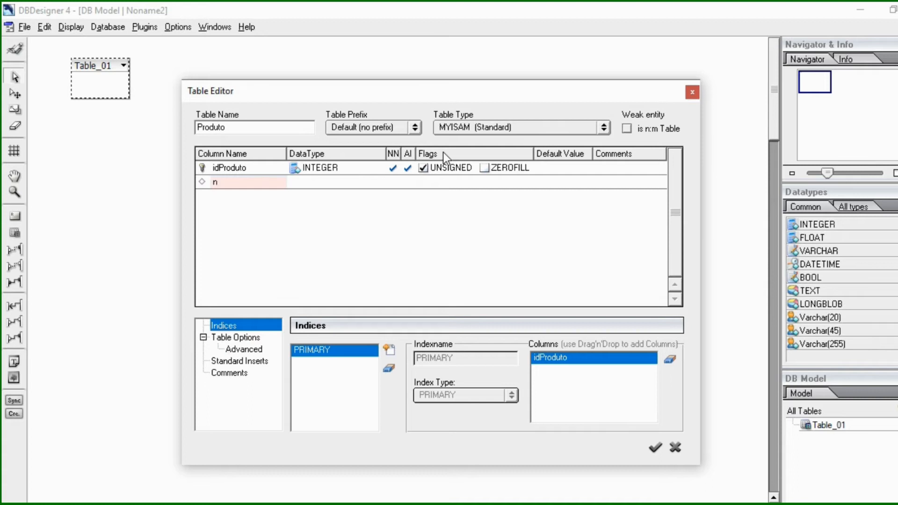
pyautogui.write('omeProduto')
pyautogui.press('Tab')
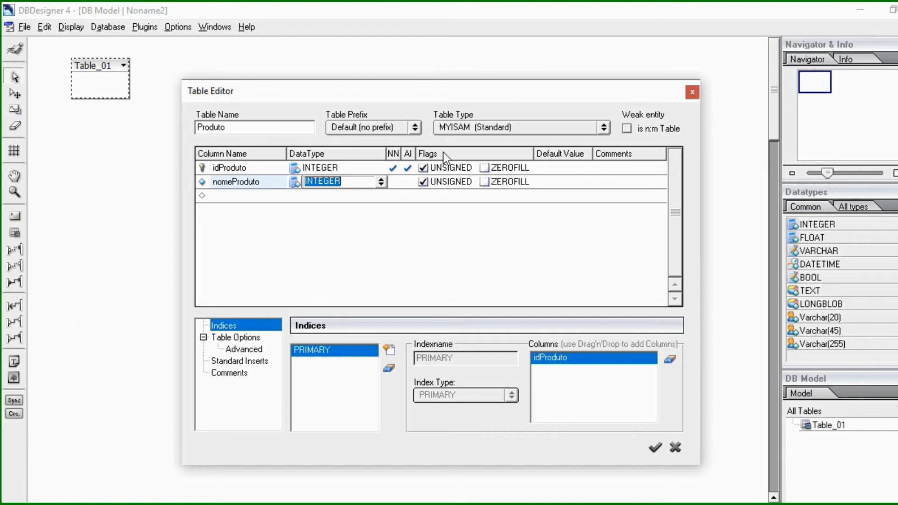
pyautogui.write('VARCHAR')
pyautogui.click(346, 182)
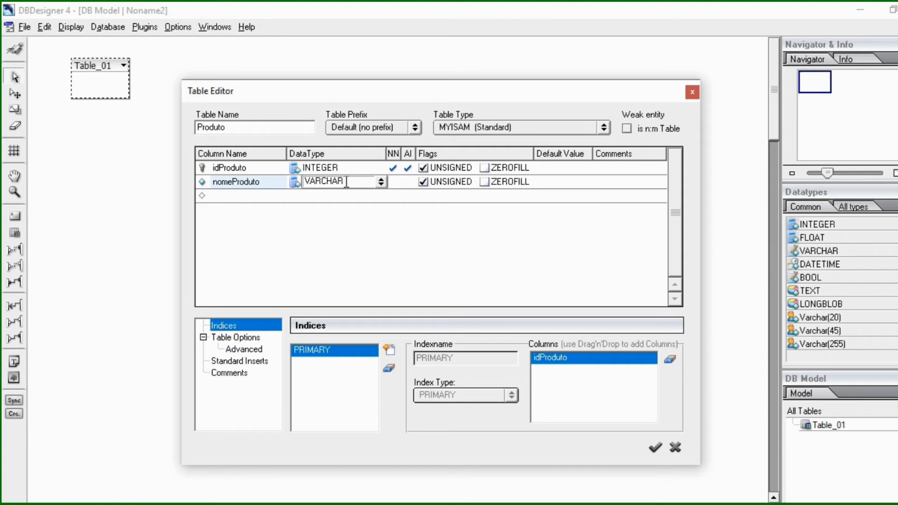
pyautogui.write('(')
pyautogui.write('60')
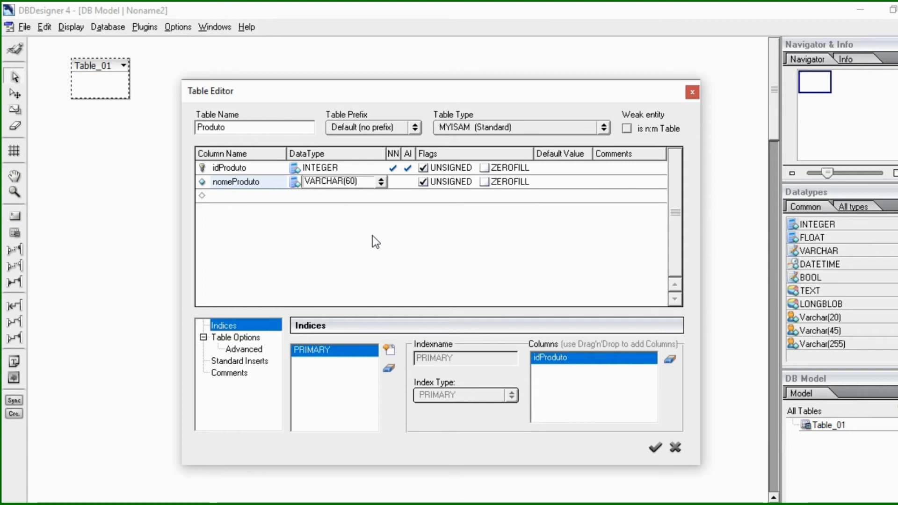
pyautogui.write(')')
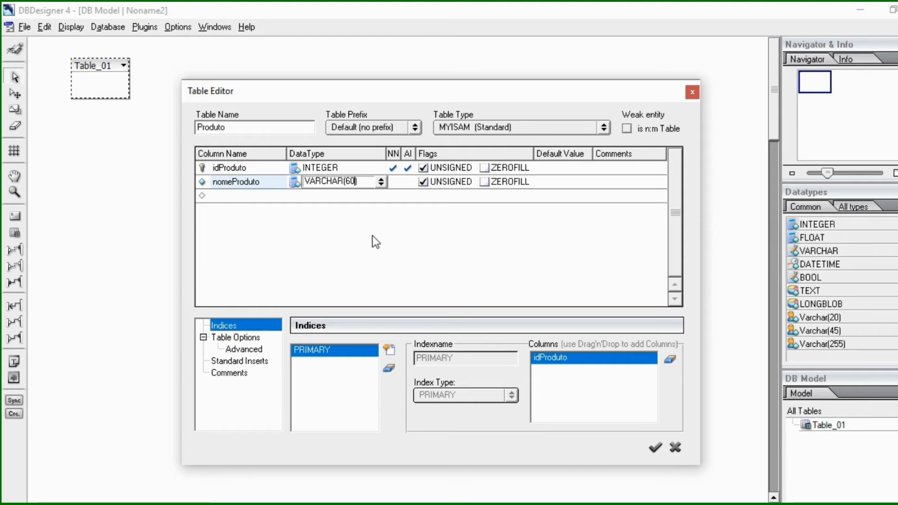
pyautogui.press('Return')
# Step: Add a quantidadeProduto column with data type INTEGER to the Produto table
pyautogui.write('quantidad')
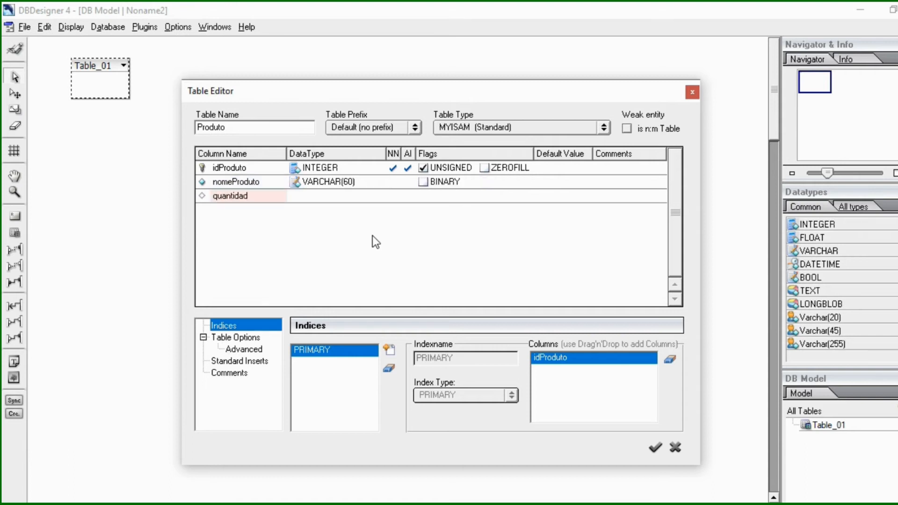
pyautogui.write('eProduto')
pyautogui.press('Return')
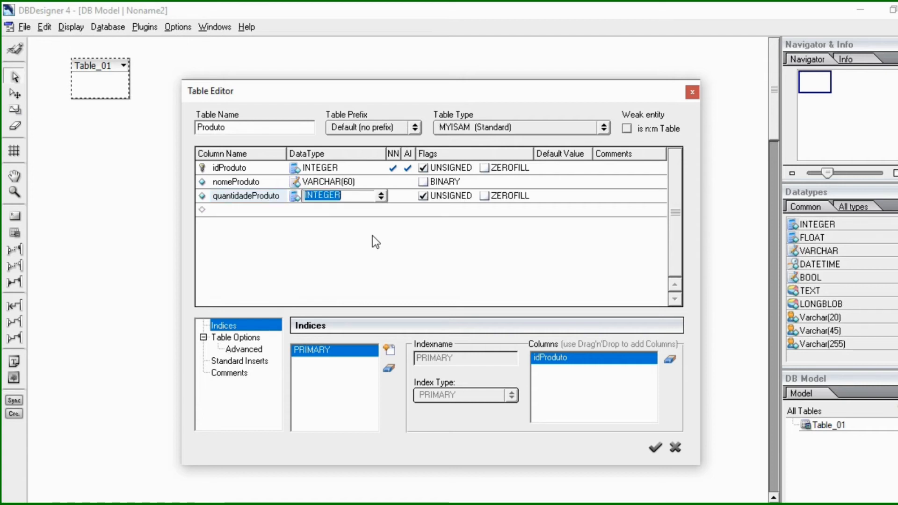
pyautogui.press('Return')
# Step: Add a valorProduto column with data type FLOAT and save the Produto table definition
pyautogui.write('valorC')
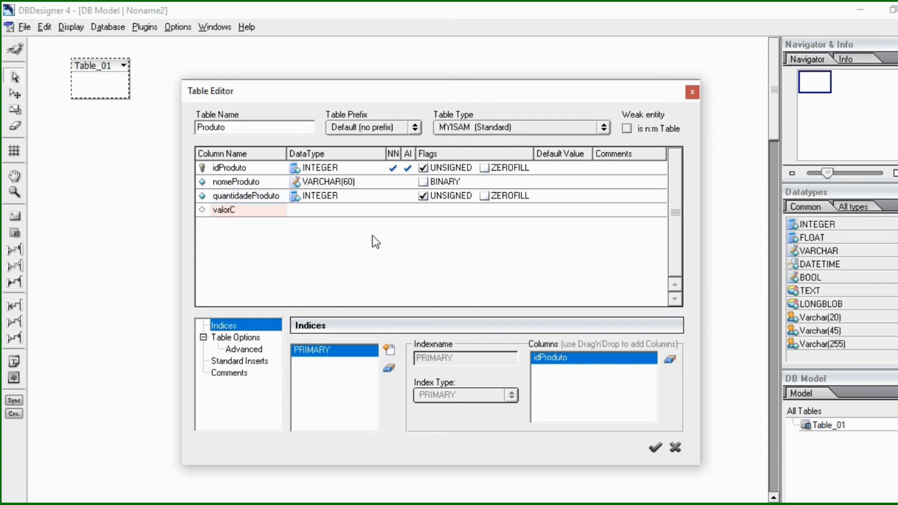
pyautogui.press('BackSpace')
pyautogui.write('Produto')
pyautogui.press('Return')
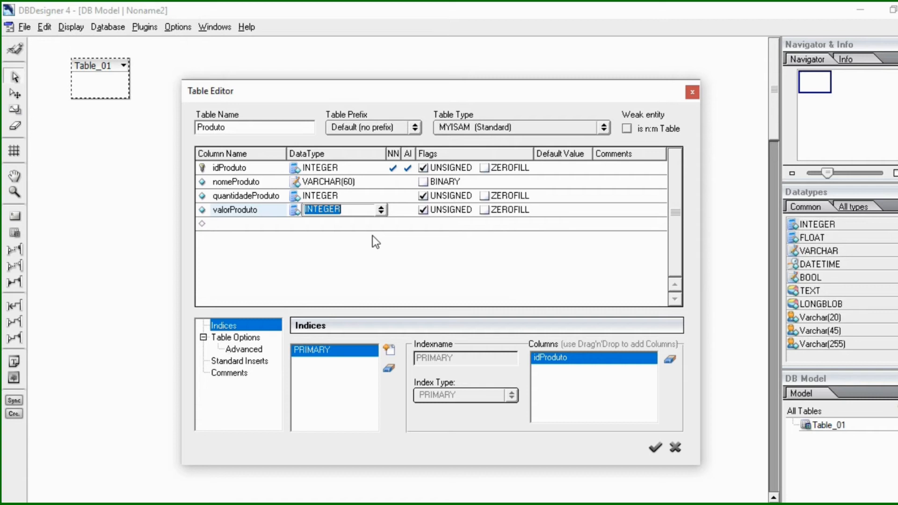
pyautogui.write('Fo')
pyautogui.press('BackSpace')
pyautogui.write('lo')
pyautogui.press('Return')
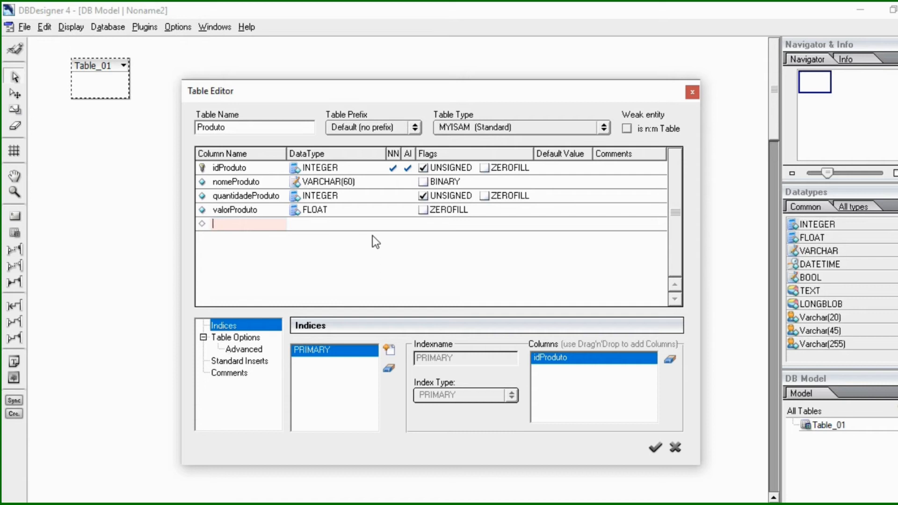
pyautogui.click(653, 451)
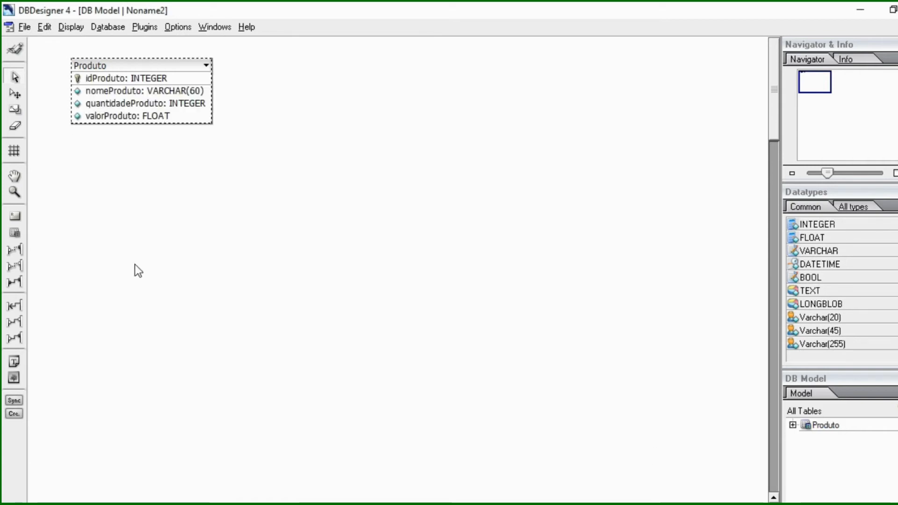
# Step: Add a second table beside Produto, name it Fornecedor, and give it idFornecedor as its INTEGER primary key
pyautogui.click(15, 233)
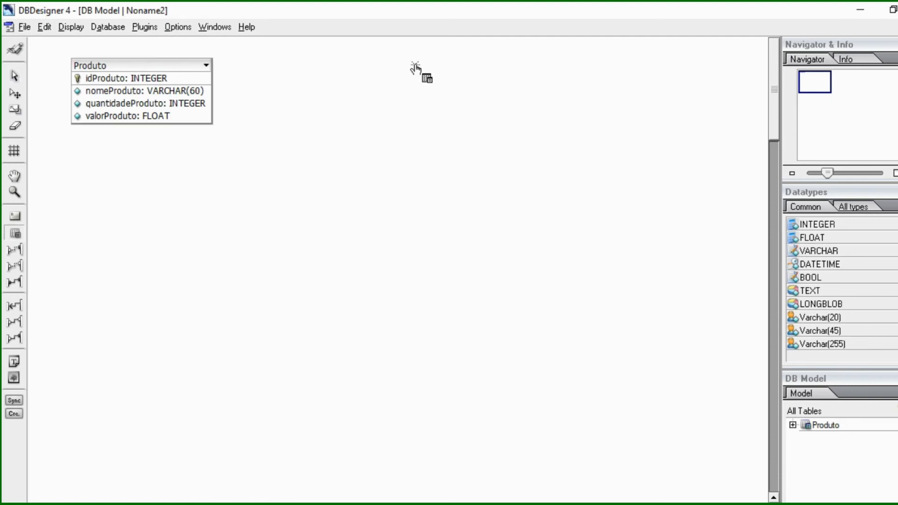
pyautogui.click(355, 81)
pyautogui.doubleClick(356, 82)
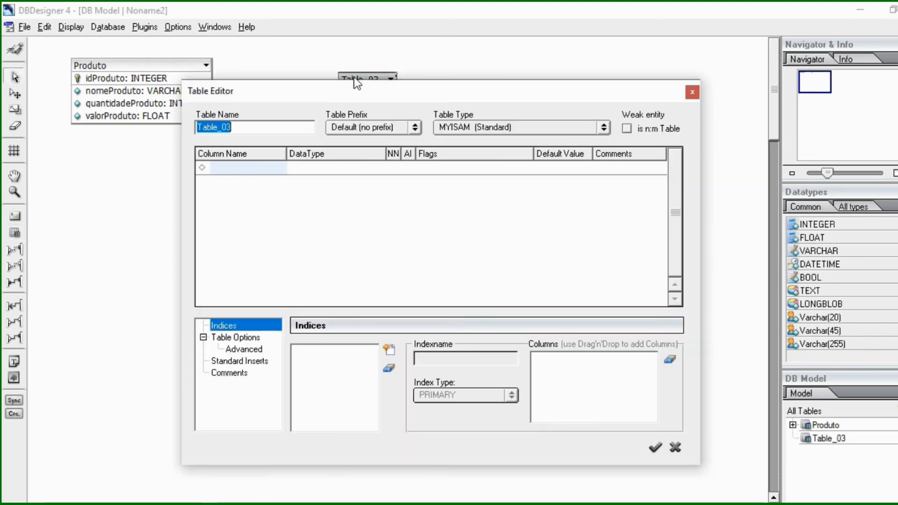
pyautogui.write('Fornecedor')
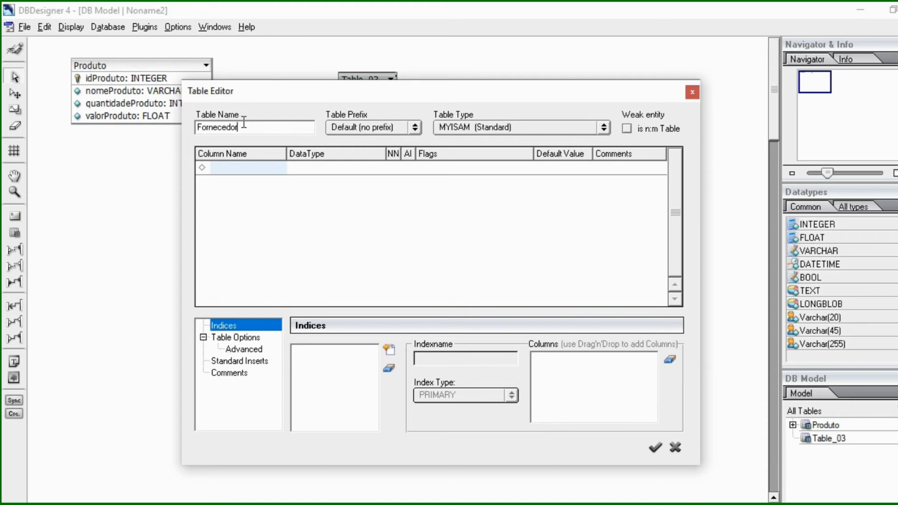
pyautogui.press('Tab')
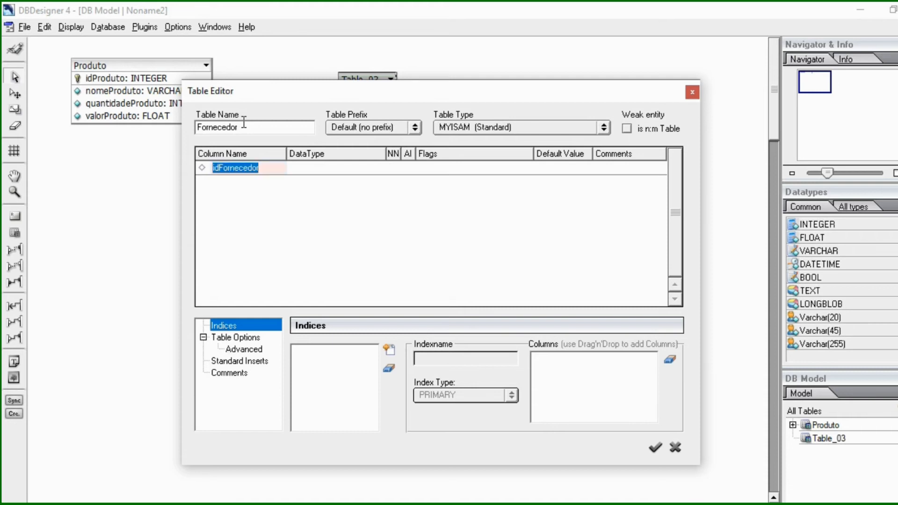
pyautogui.press('Tab')
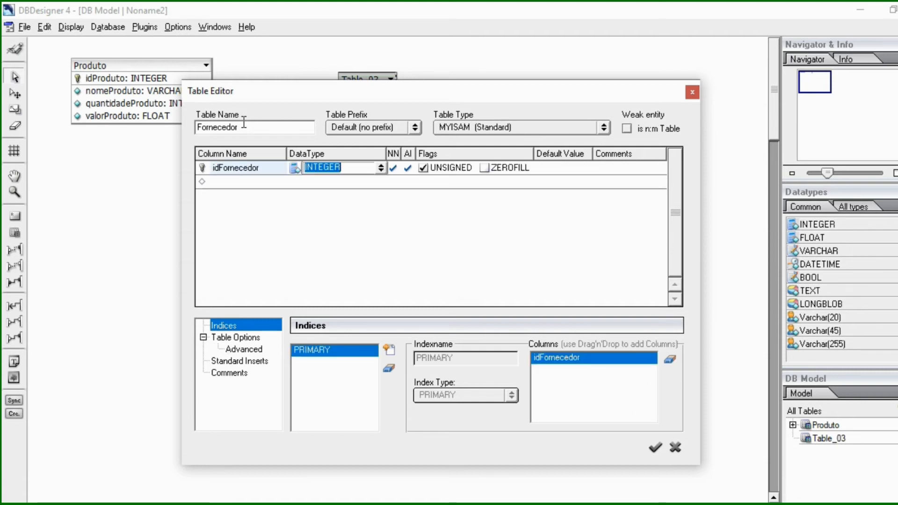
pyautogui.press('Return')
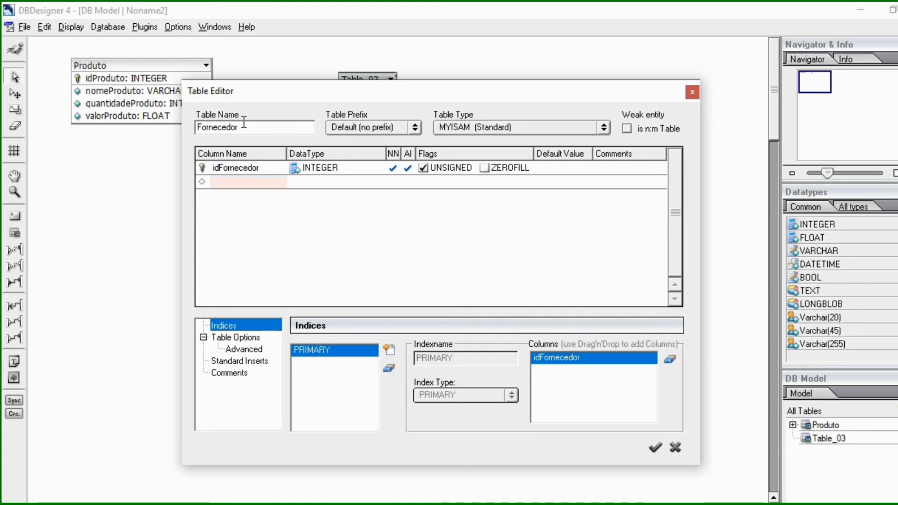
# Step: Add a nomeFornecedor column with data type VARCHAR(60) to the Fornecedor table
pyautogui.write('nomeFornecedor')
pyautogui.press('Tab')
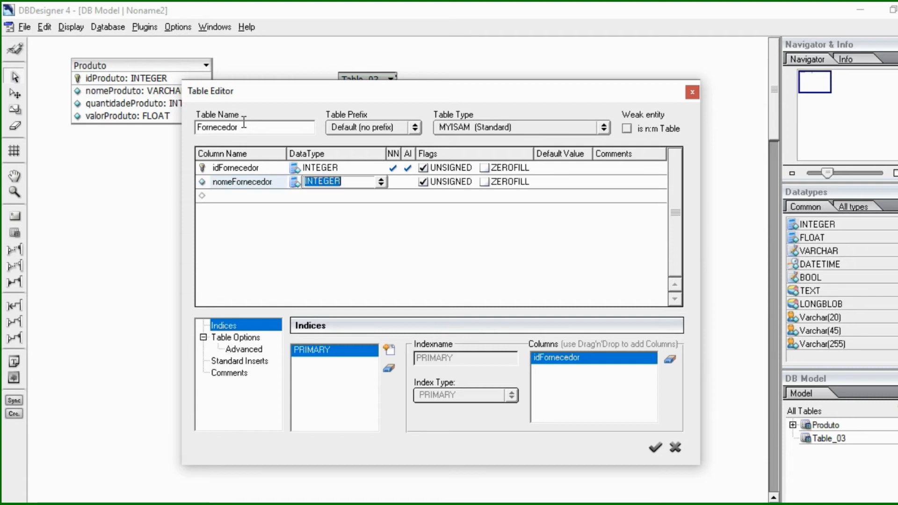
pyautogui.write('VARCHA')
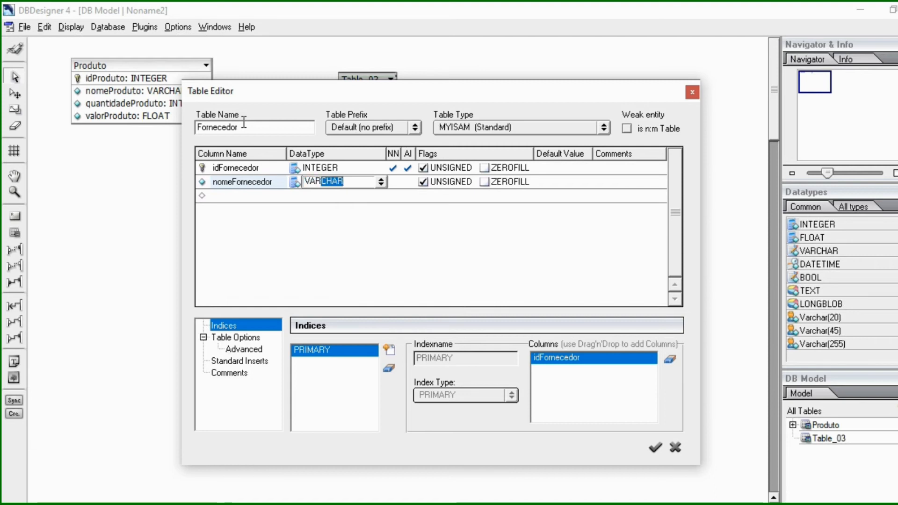
pyautogui.write('R')
pyautogui.click(346, 181)
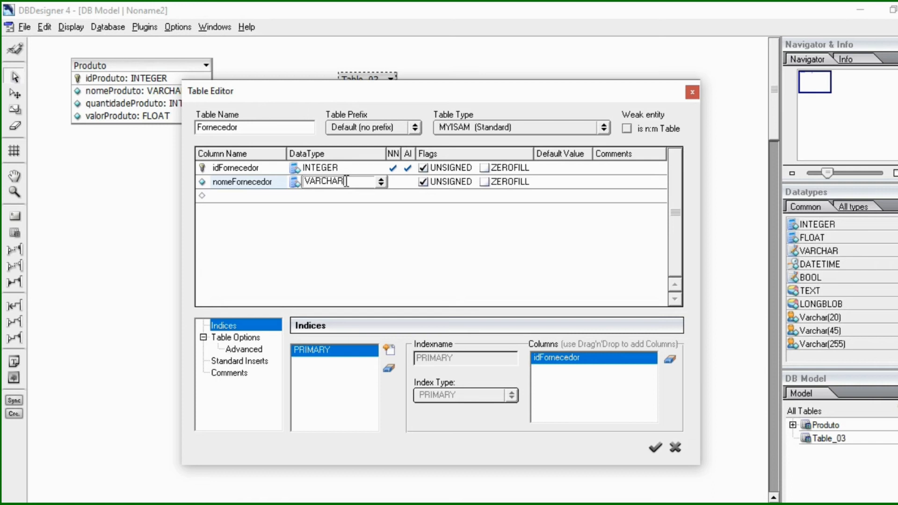
pyautogui.write('(50)')
pyautogui.press('Return')
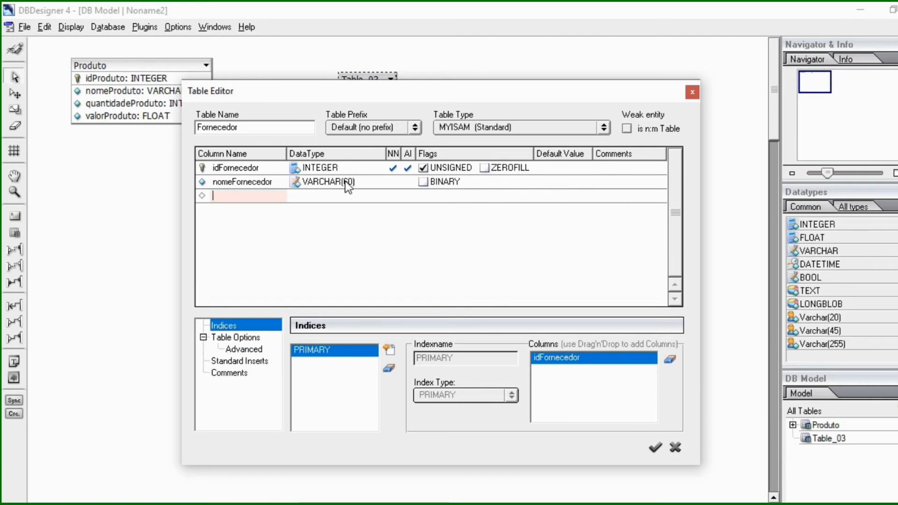
# Step: Add a telefoneFornecedor column with data type VARCHAR(15) to the Fornecedor table
pyautogui.write('telefoneFornecedor')
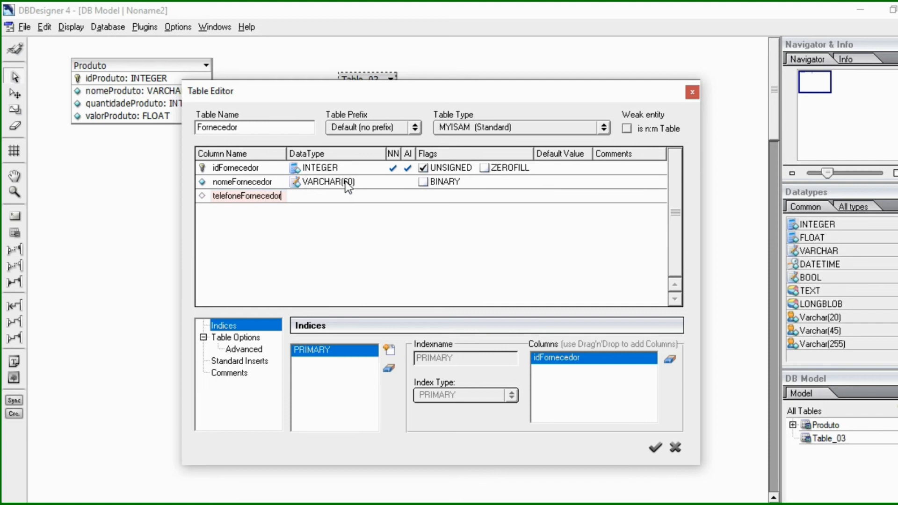
pyautogui.press('Tab')
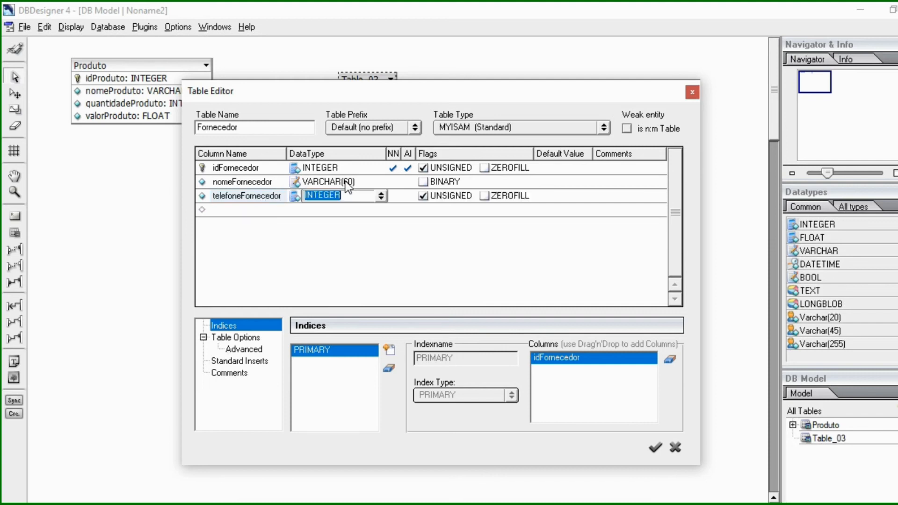
pyautogui.write('VARCHAR')
pyautogui.click(346, 195)
pyautogui.write('(15)')
pyautogui.press('Return')
# Step: Add an emailFornecedor column with data type VARCHAR(70) and save the Fornecedor table definition
pyautogui.write('email')
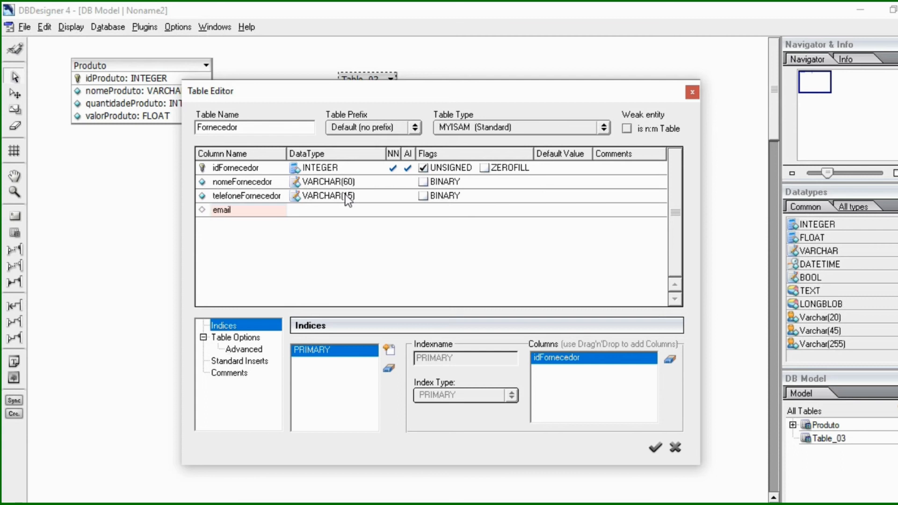
pyautogui.write('Fornecedor')
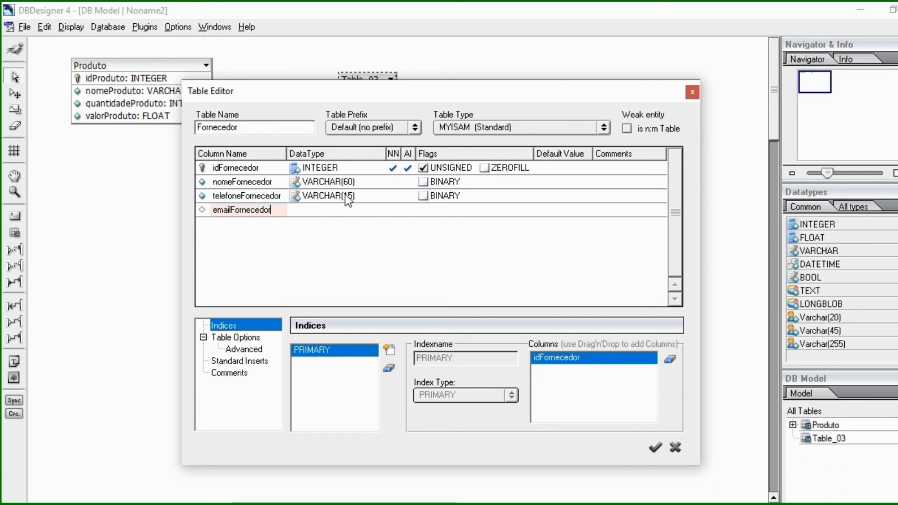
pyautogui.press('Tab')
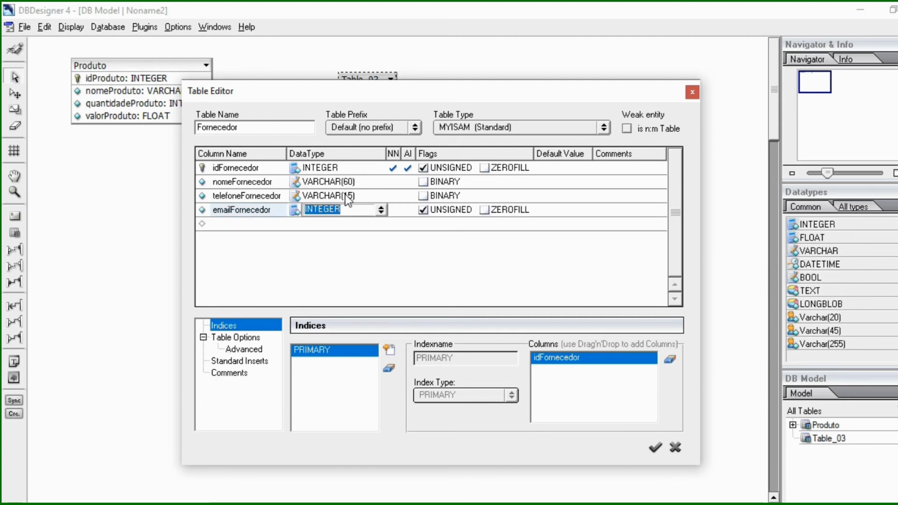
pyautogui.write('VARCHAR')
pyautogui.click(346, 209)
pyautogui.write('(70)')
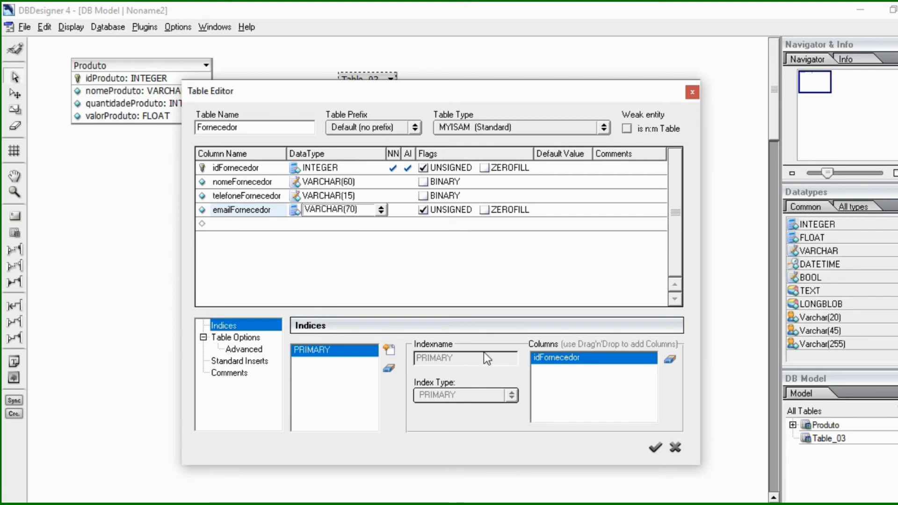
pyautogui.click(656, 449)
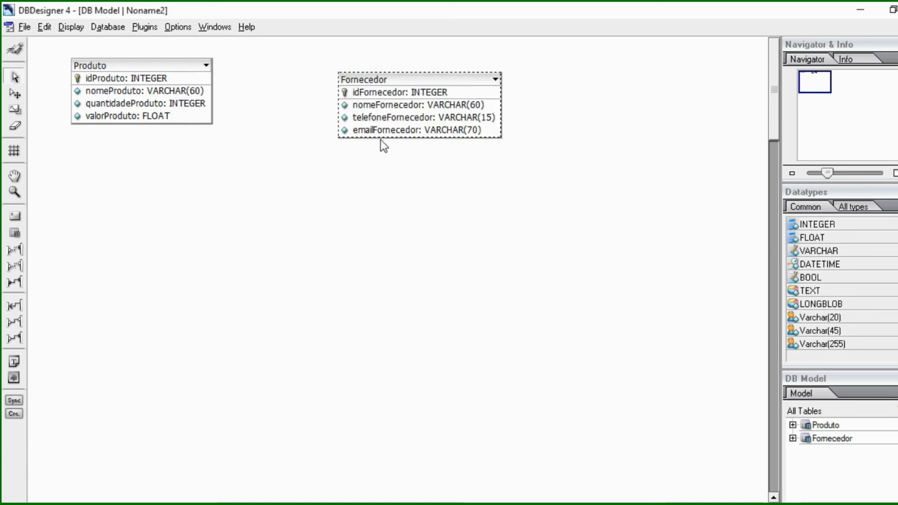
# Step: Create a relation from Fornecedor to Produto that adds idFornecedor as a foreign key in Produto, and arrange the two tables side by side with space between them
pyautogui.moveTo(430, 76); pyautogui.dragTo(385, 63)
pyautogui.click(319, 208)
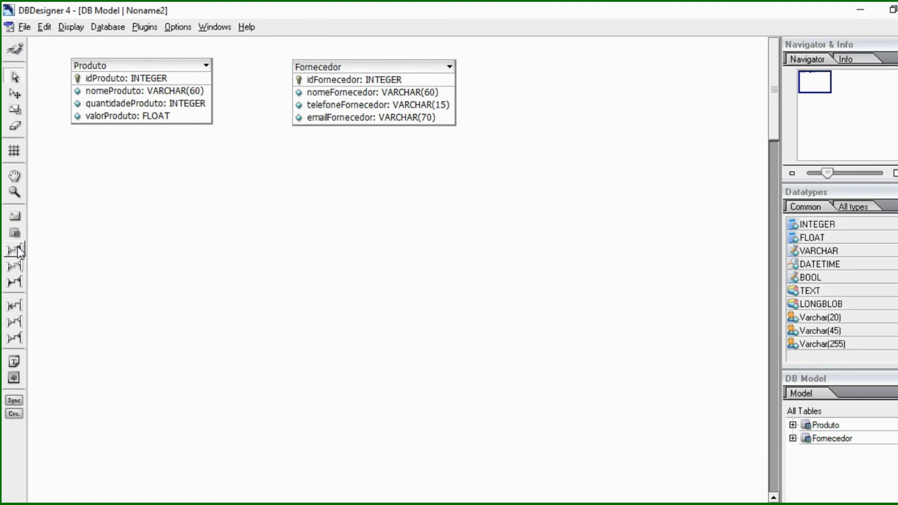
pyautogui.click(14, 249)
pyautogui.click(358, 69)
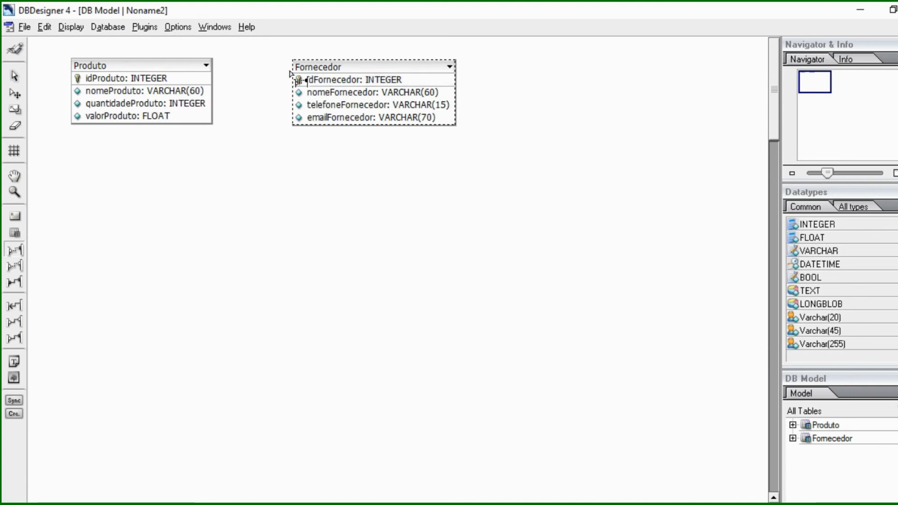
pyautogui.click(162, 66)
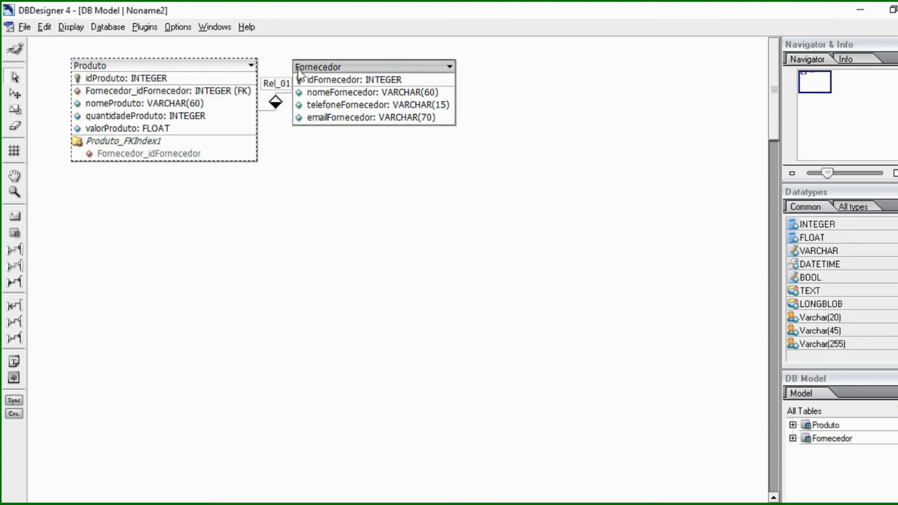
pyautogui.moveTo(361, 69); pyautogui.dragTo(408, 86)
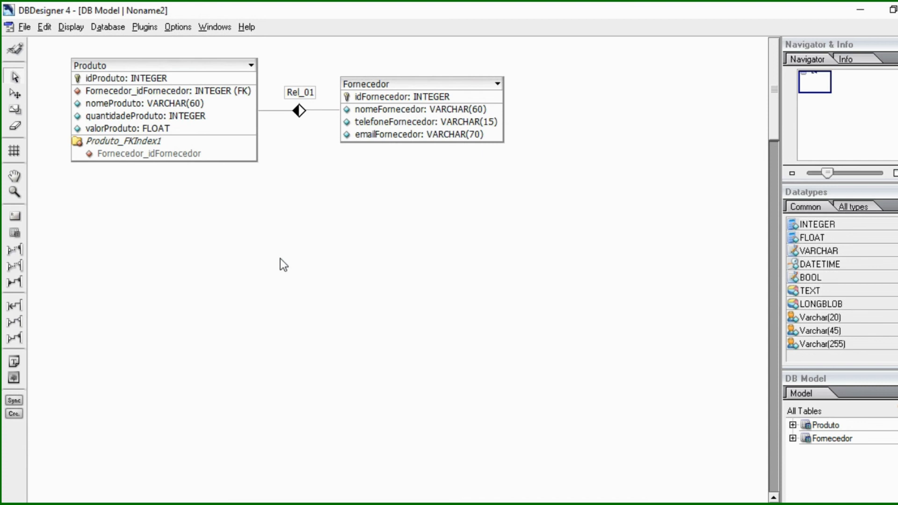
# Step: Export the SQL create script for all tables to the clipboard with the default settings
pyautogui.click(26, 27)
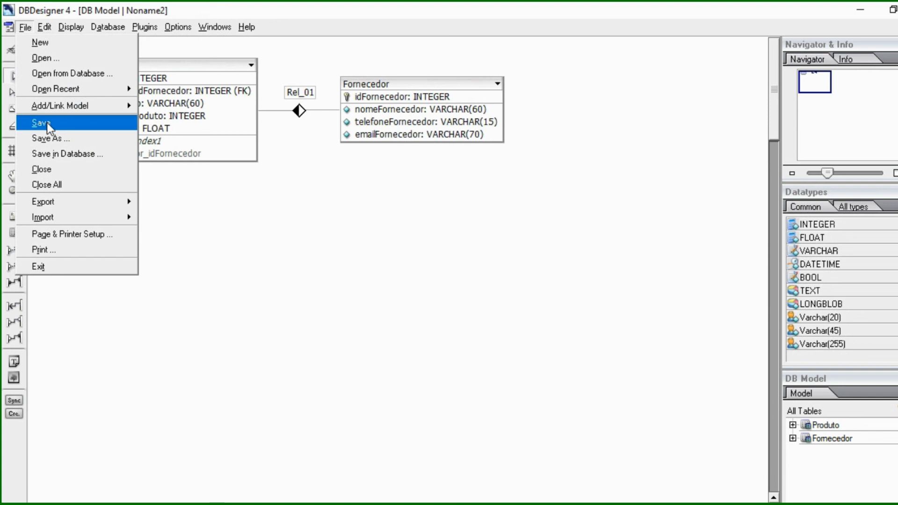
pyautogui.moveTo(59, 203)
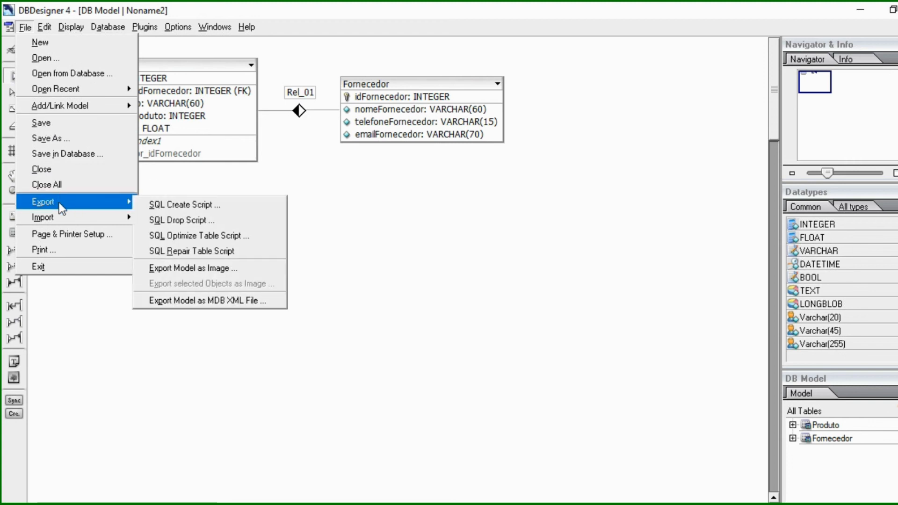
pyautogui.click(213, 209)
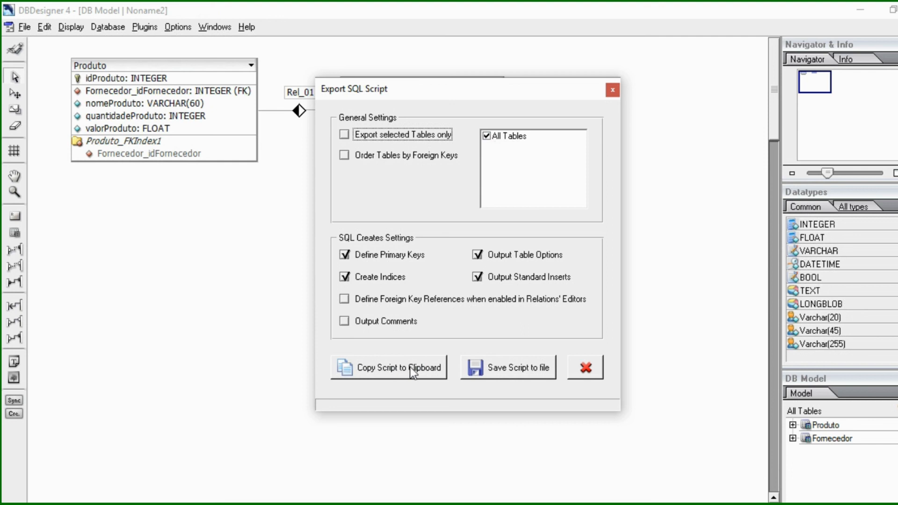
pyautogui.click(398, 367)
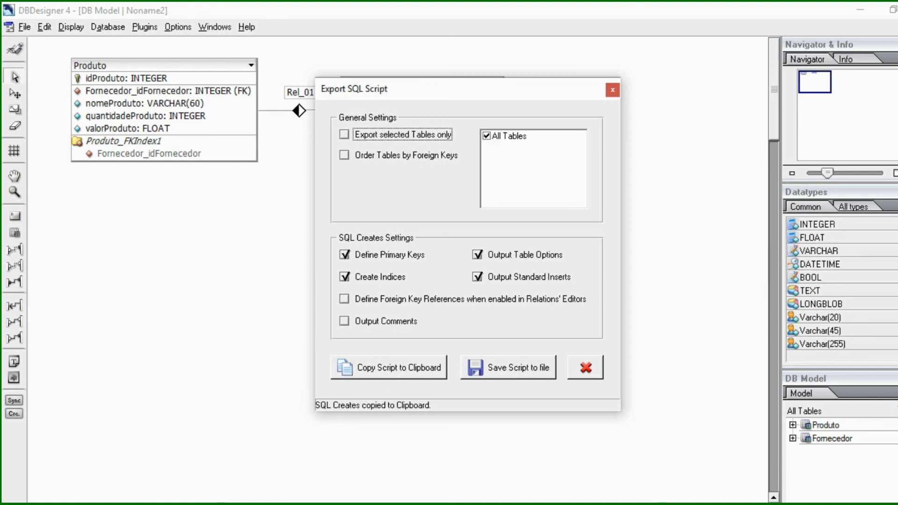
# Step: Switch to a new, maximized Notepad (Bloco de Notas) document and paste the copied SQL create script into it
pyautogui.press('super')
pyautogui.write('not')
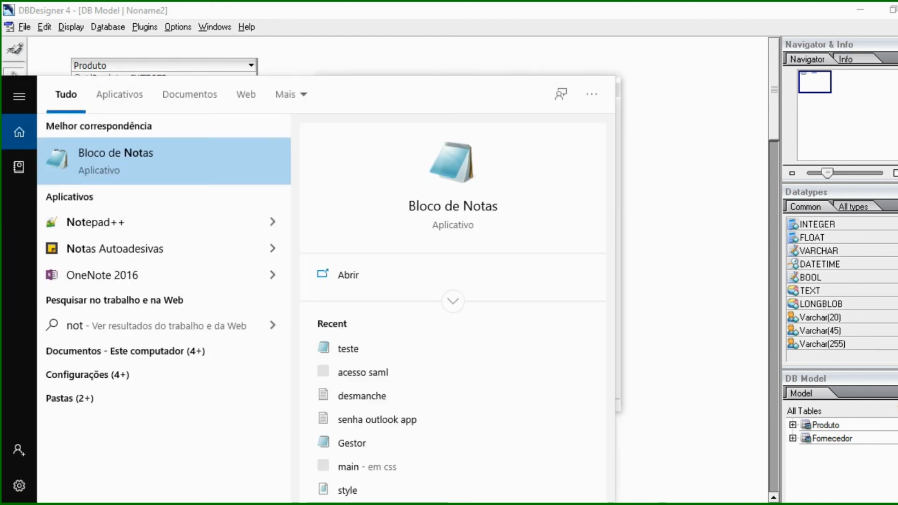
pyautogui.click(127, 159)
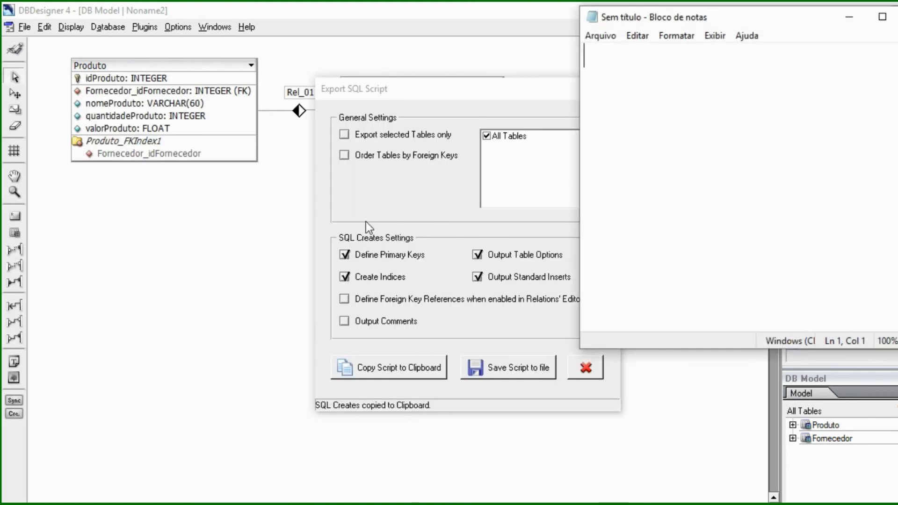
pyautogui.click(883, 17)
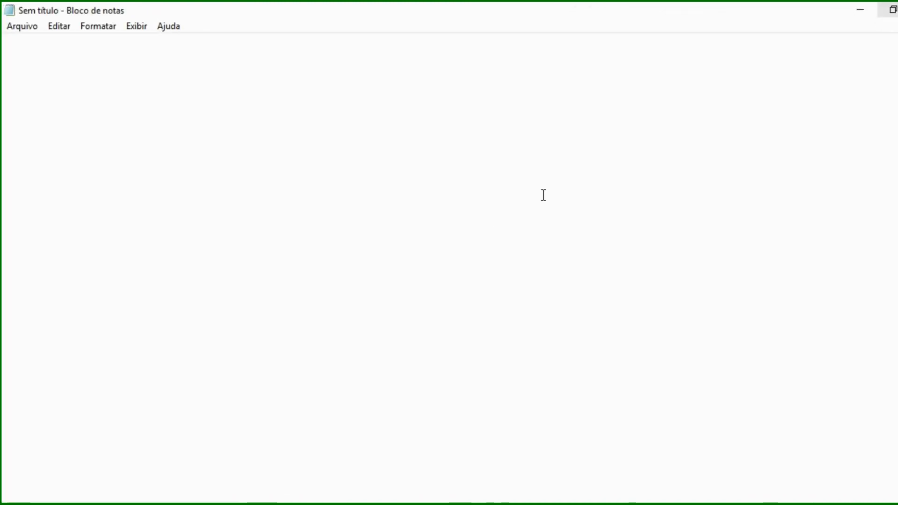
pyautogui.hotkey('ctrl', 'v')
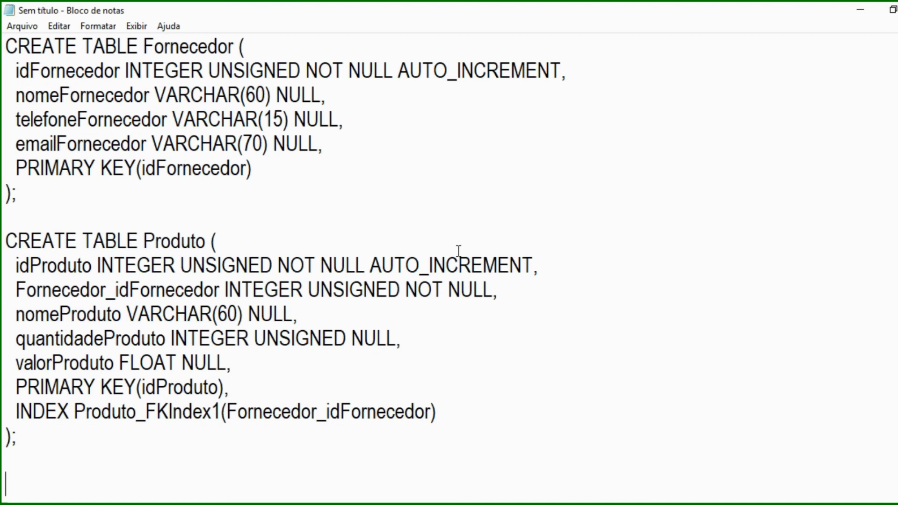